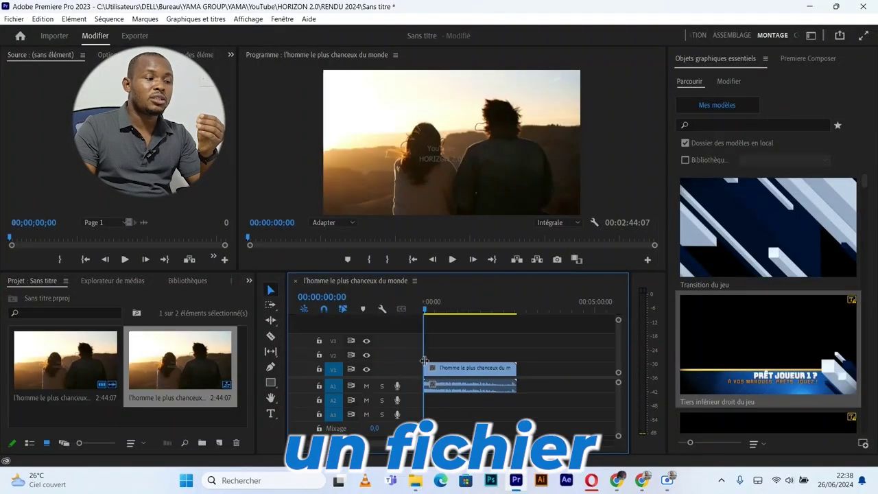
Step: Select the timeline clip and choose Séquence > Transcrire la séquence…
click(446, 373)
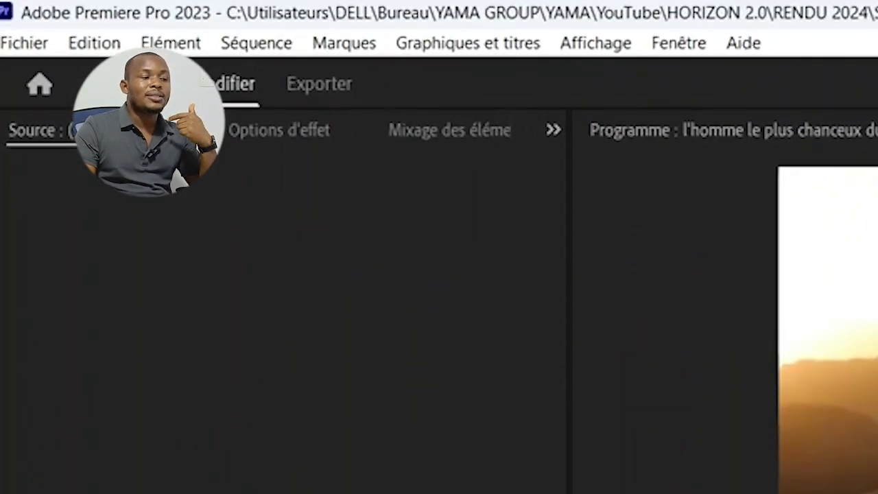
click(260, 40)
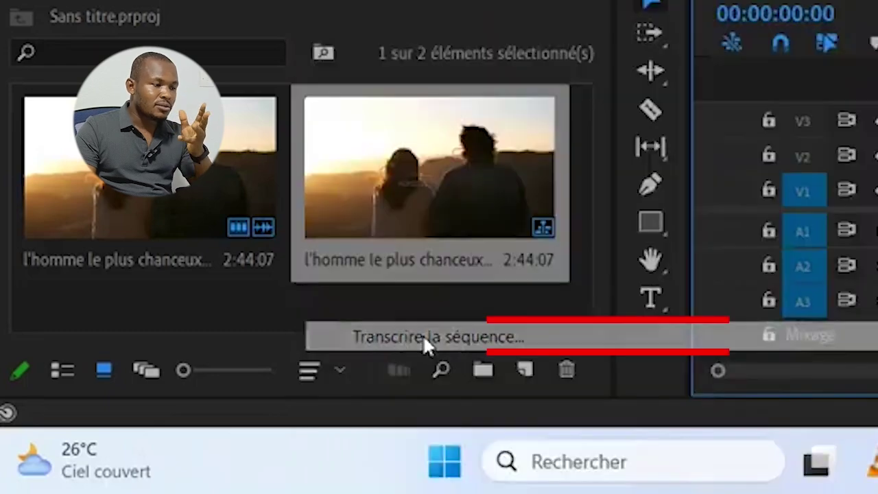
Step: Start a new transcription in Français, with speakers separated and only track Audio 1 analysed
click(429, 340)
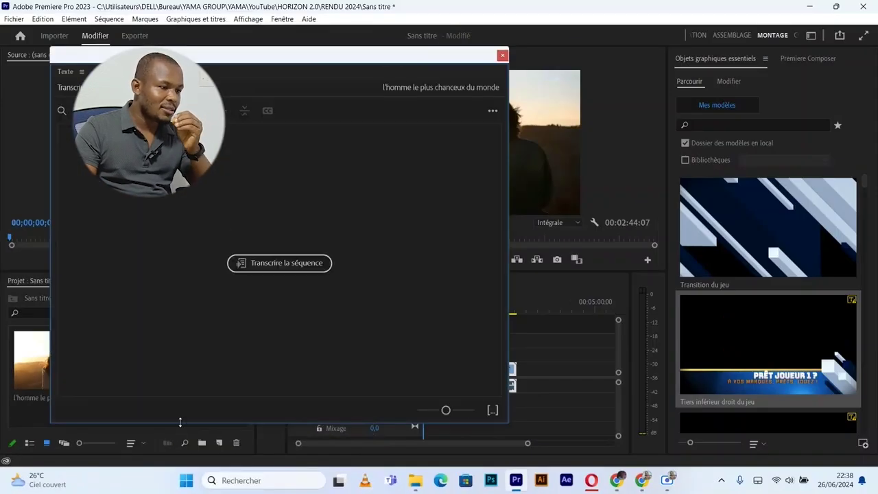
click(278, 261)
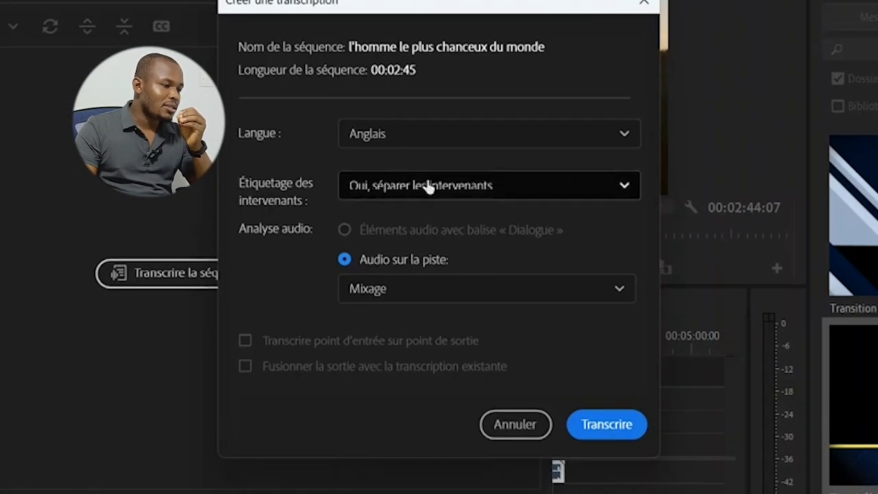
click(391, 140)
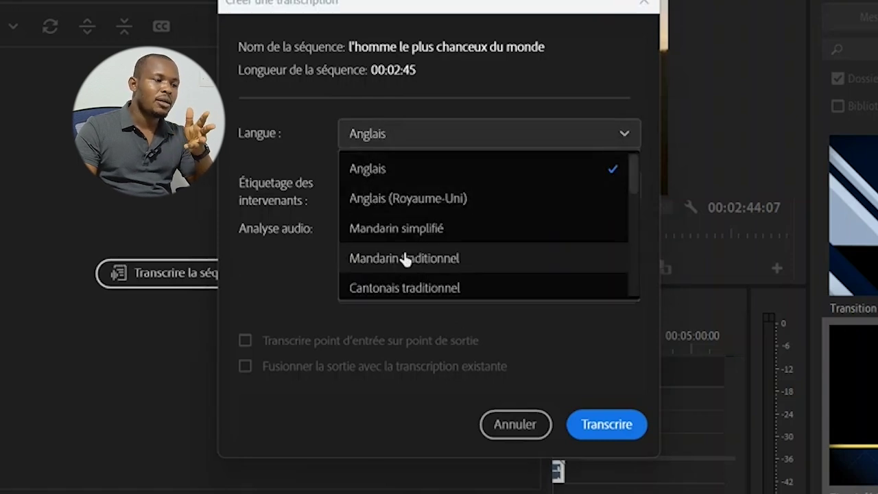
scroll(412, 246, down, 2)
scroll(405, 261, down, 1)
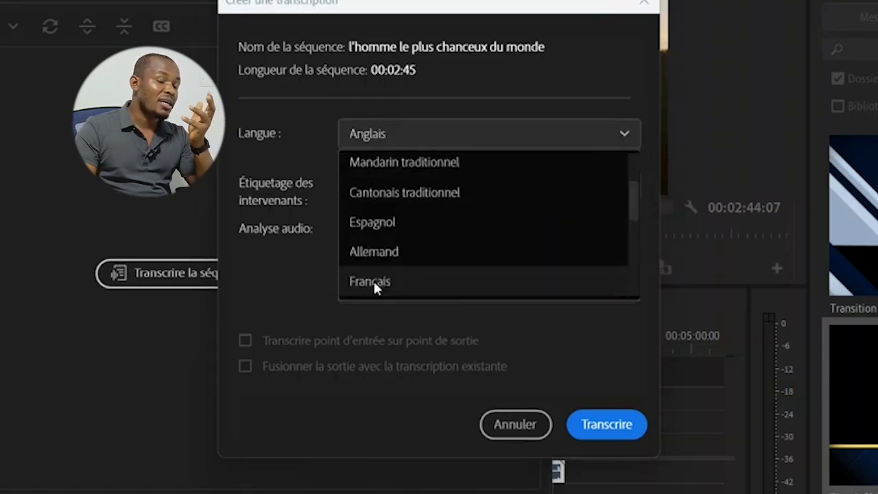
click(392, 281)
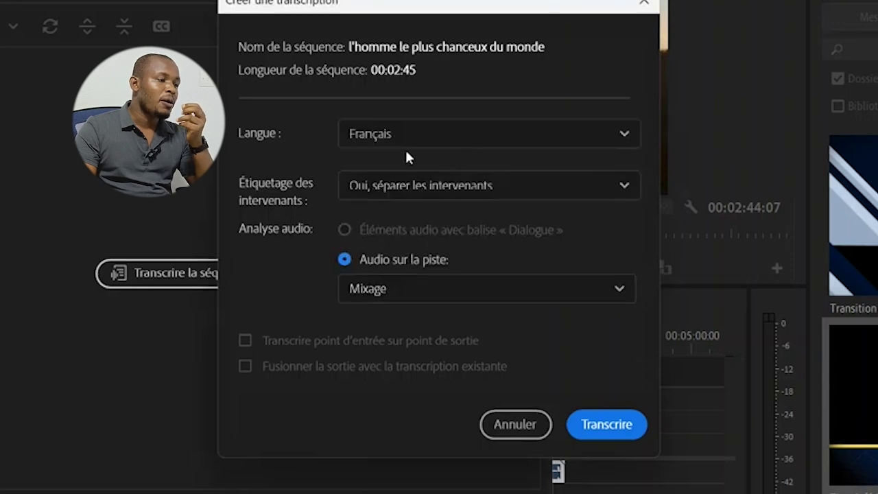
click(434, 190)
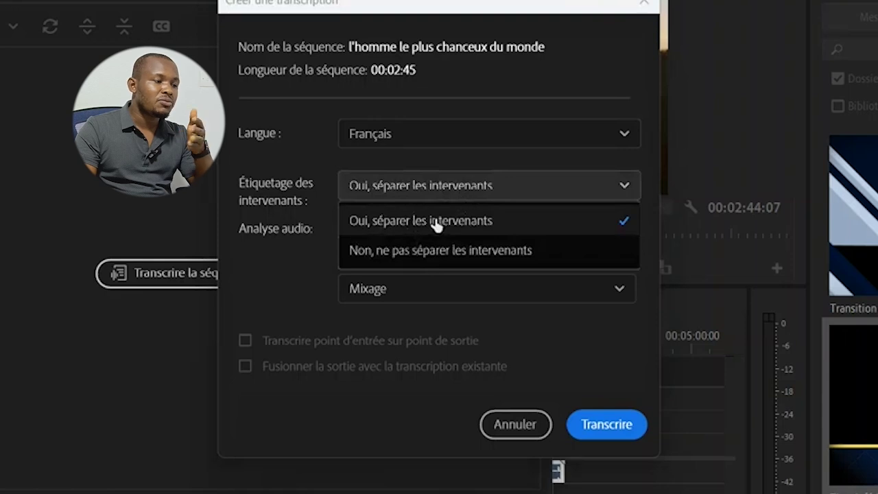
click(434, 220)
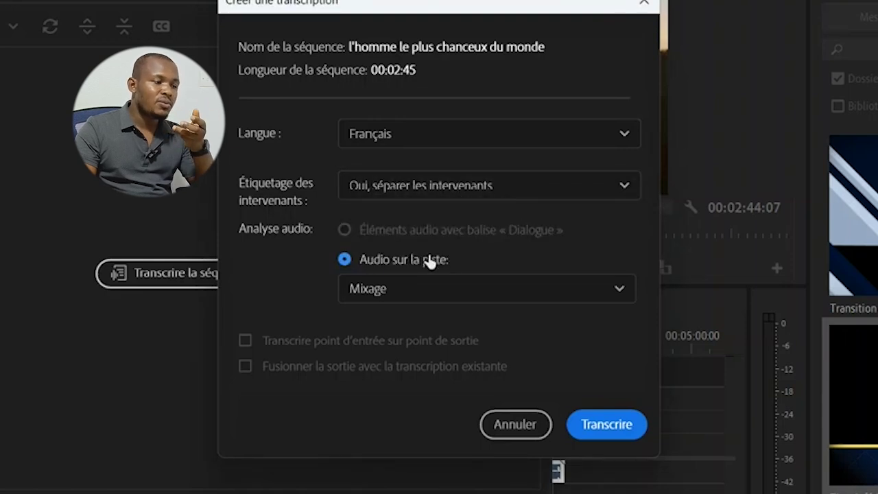
click(402, 289)
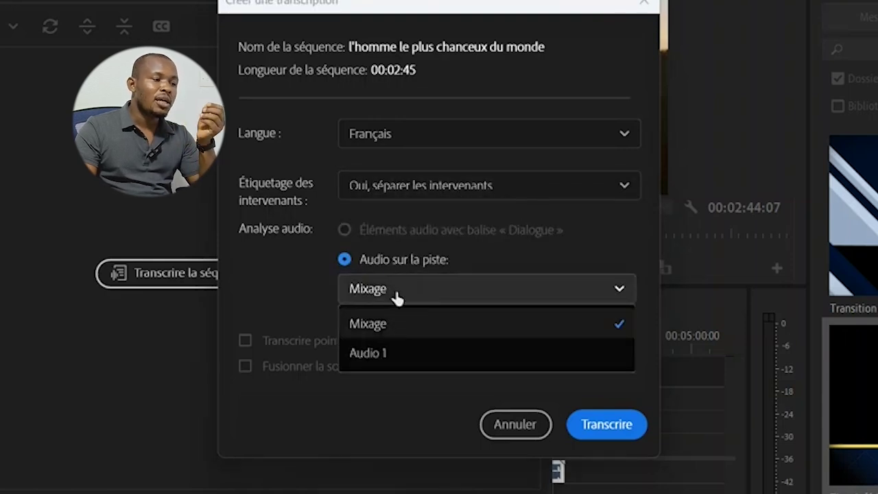
click(381, 354)
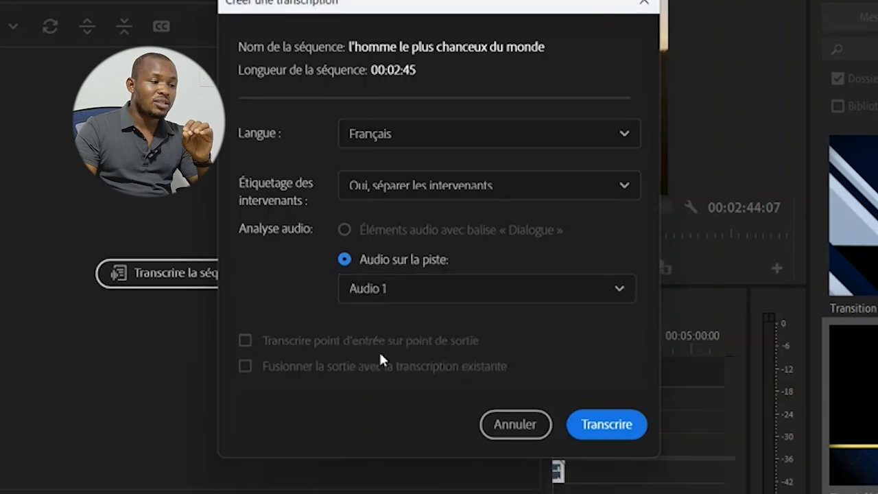
click(398, 290)
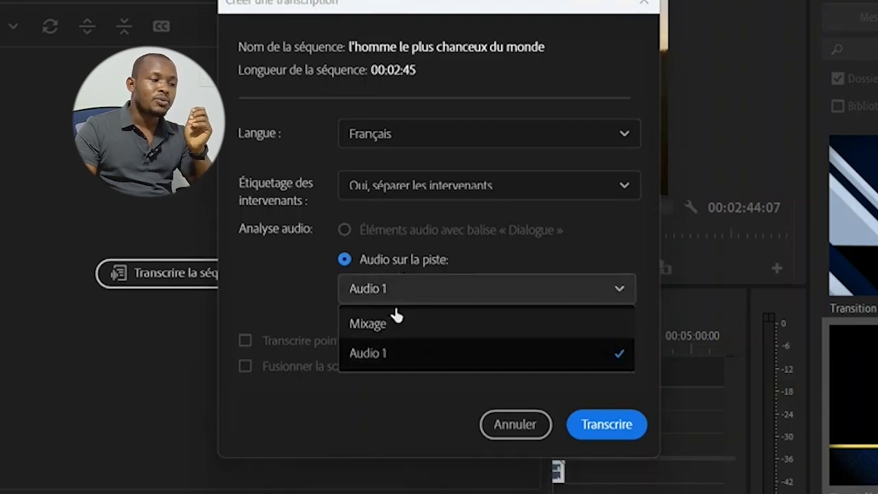
click(393, 353)
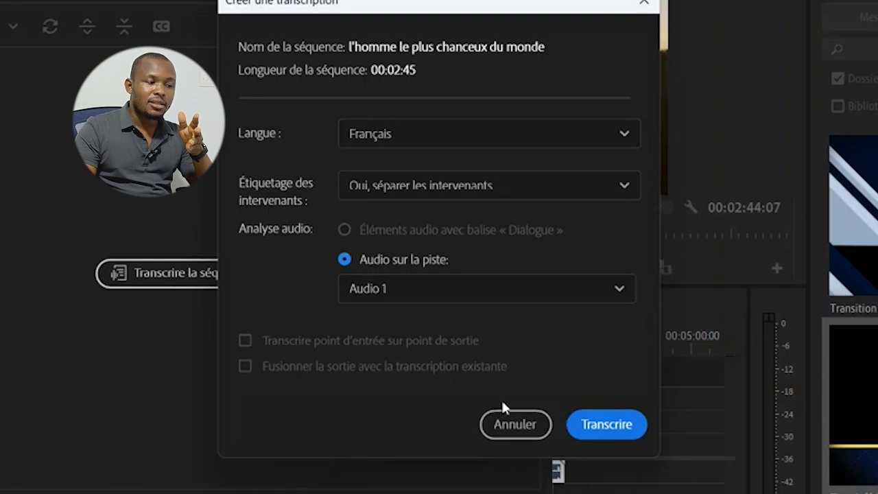
Step: Run the French transcription and jump the video to the word 'personne'
click(599, 431)
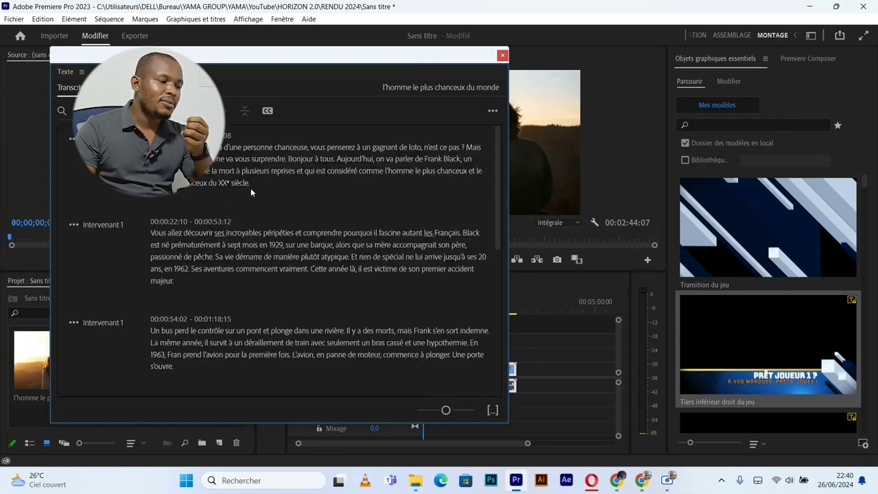
click(258, 148)
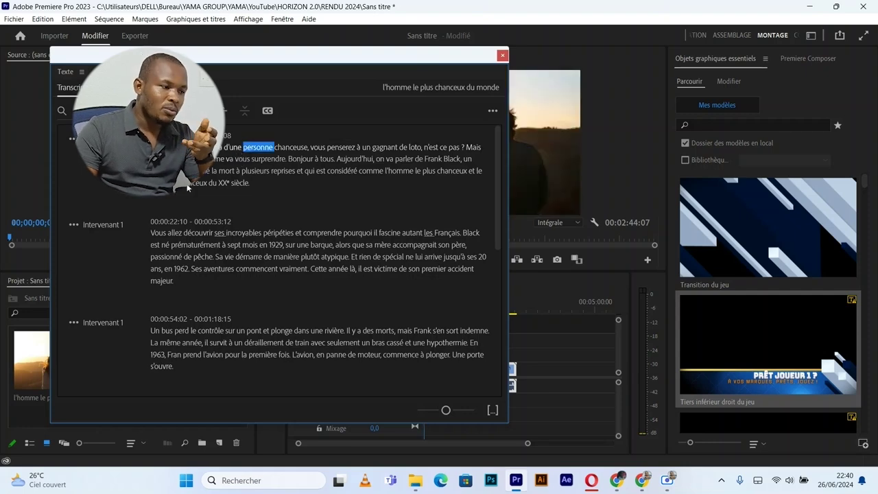
scroll(279, 297, down, 3)
scroll(279, 297, down, 3)
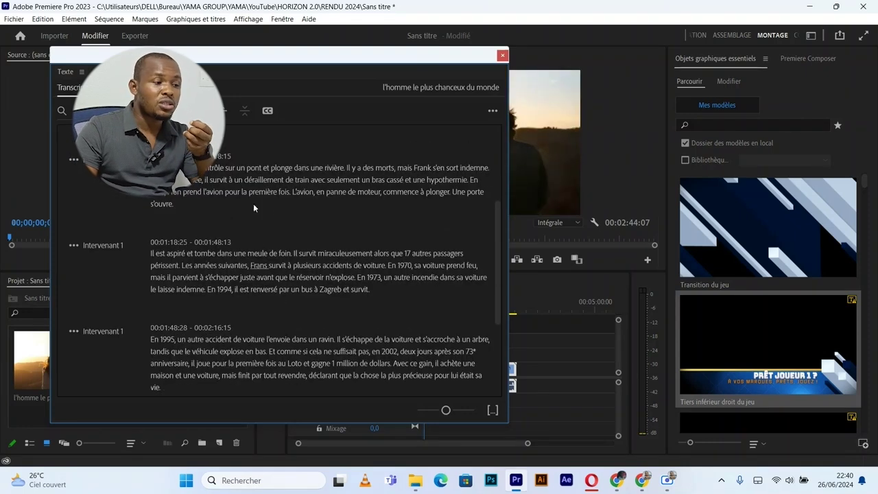
Step: Cancel caption creation for now and jump the video to 'première' and 'reprises'
click(267, 110)
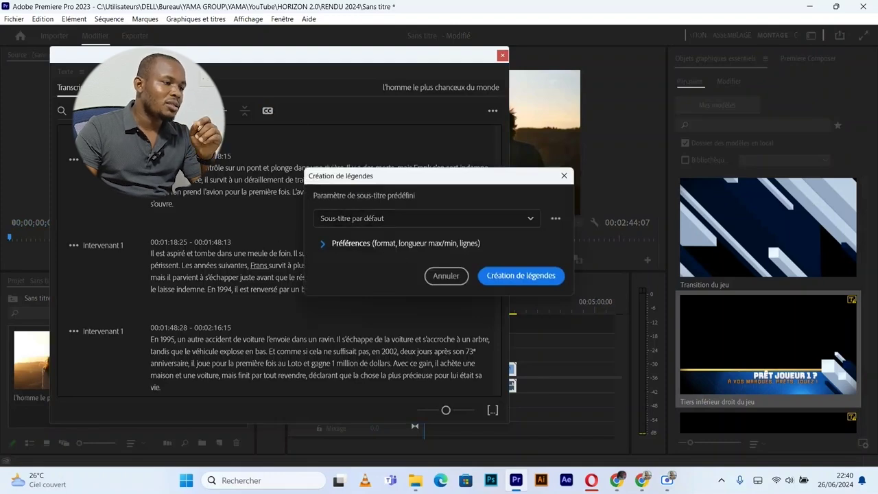
click(458, 276)
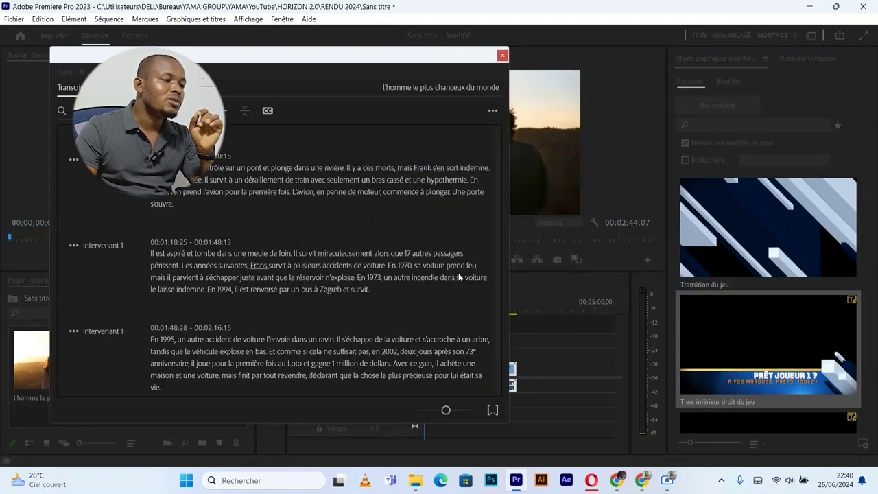
click(264, 193)
scroll(272, 319, up, 2)
scroll(272, 318, up, 2)
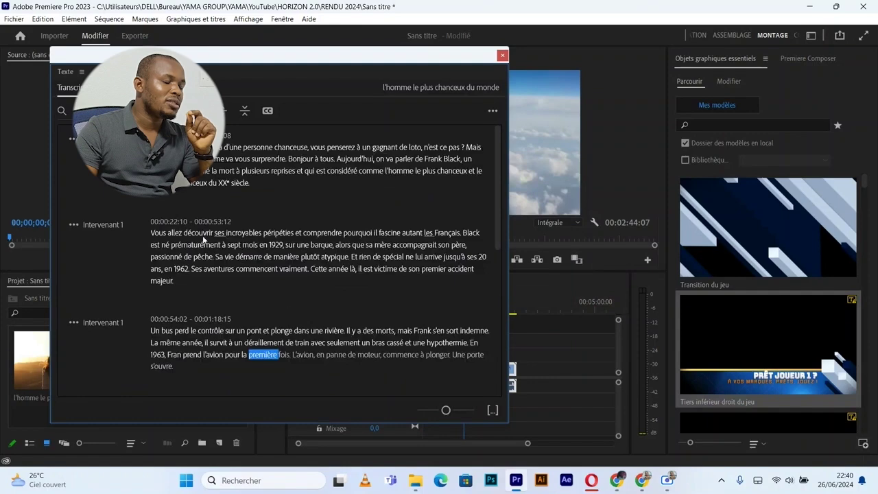
click(284, 171)
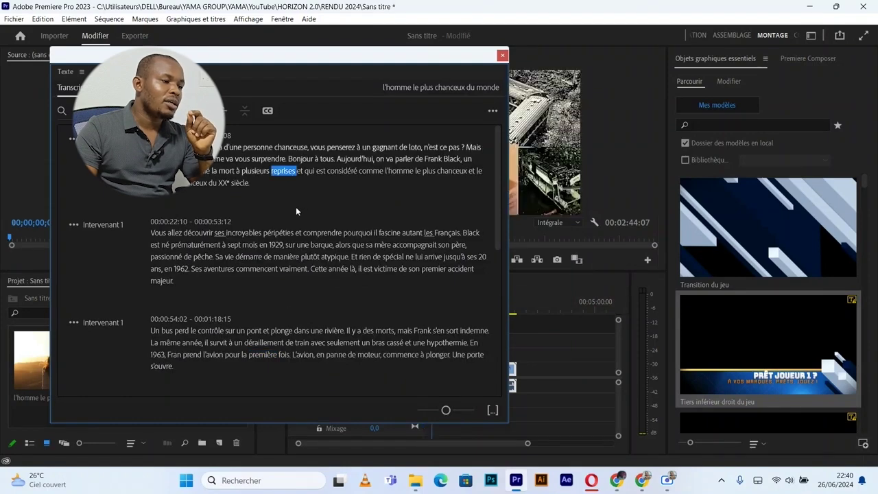
scroll(311, 366, down, 3)
scroll(311, 369, down, 10)
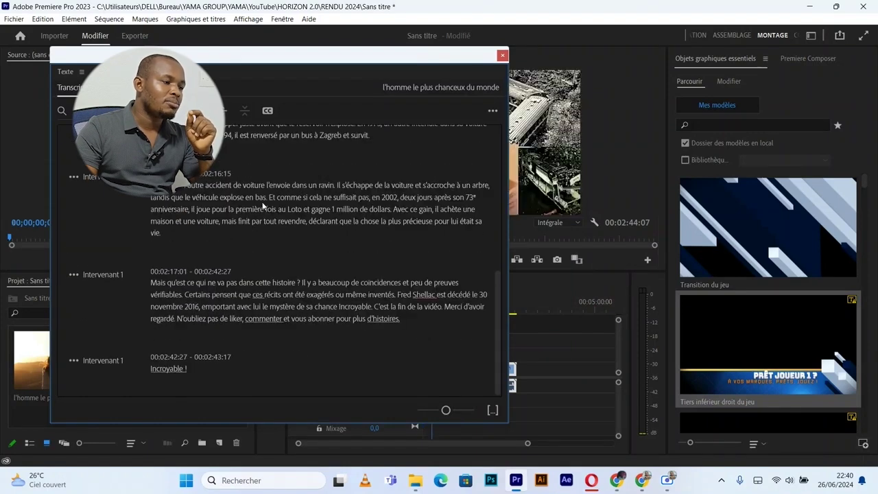
scroll(285, 193, up, 6)
scroll(300, 236, up, 7)
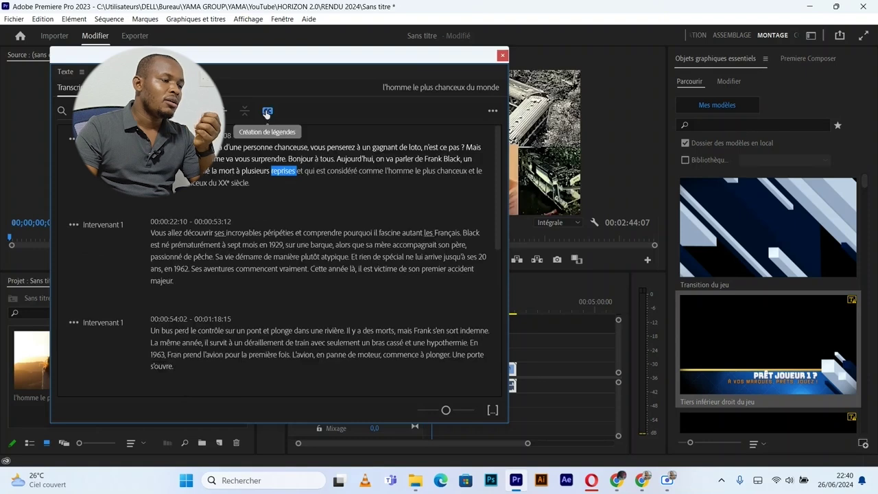
Step: Create Sous-titre captions from the transcript, single line, 15 characters maximum
click(266, 112)
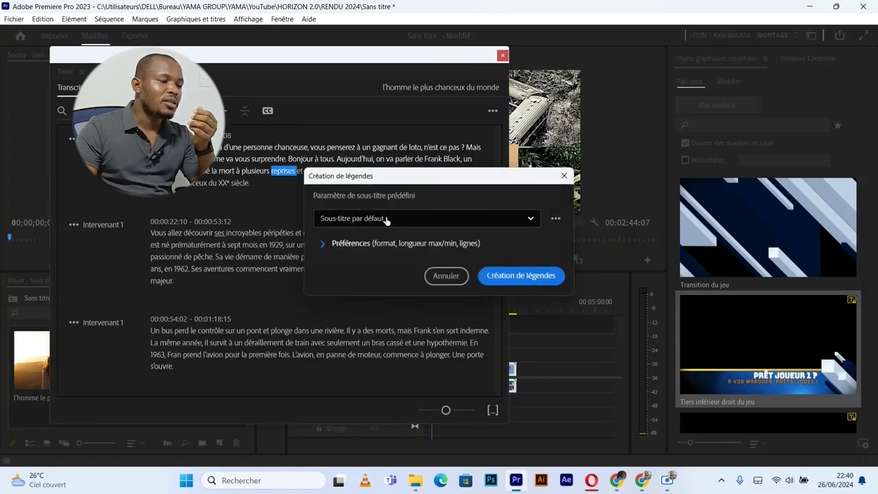
click(349, 243)
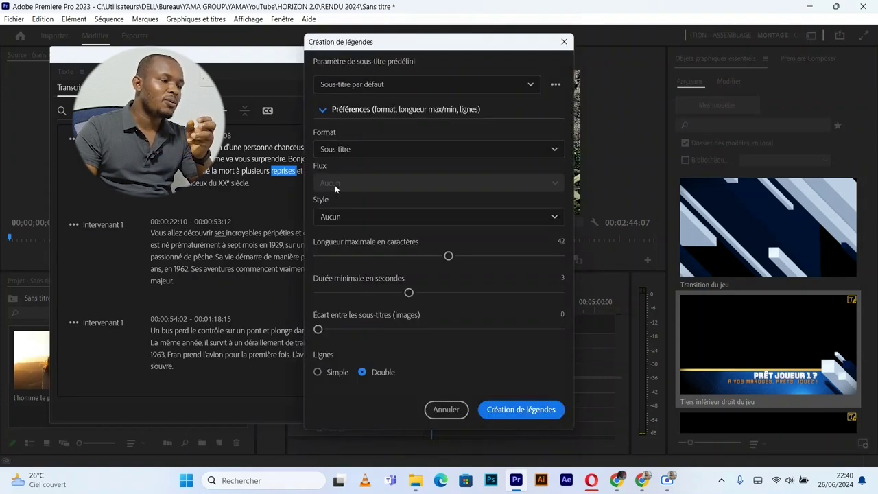
click(345, 150)
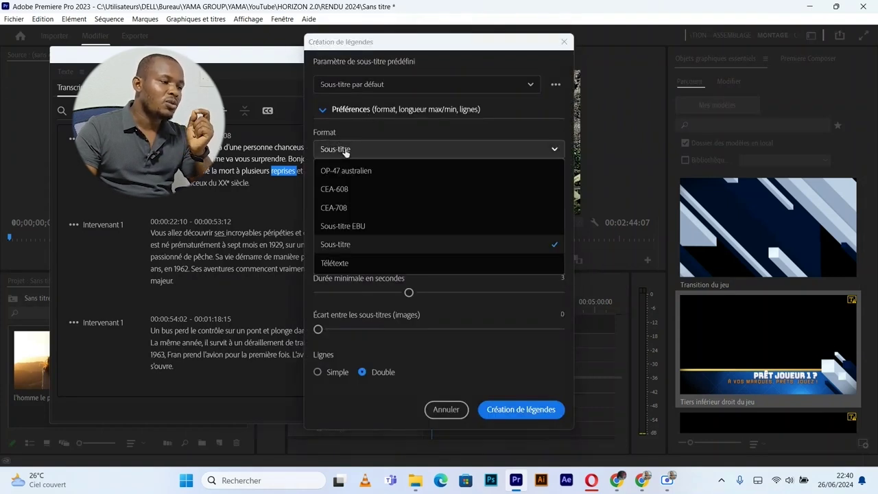
click(345, 150)
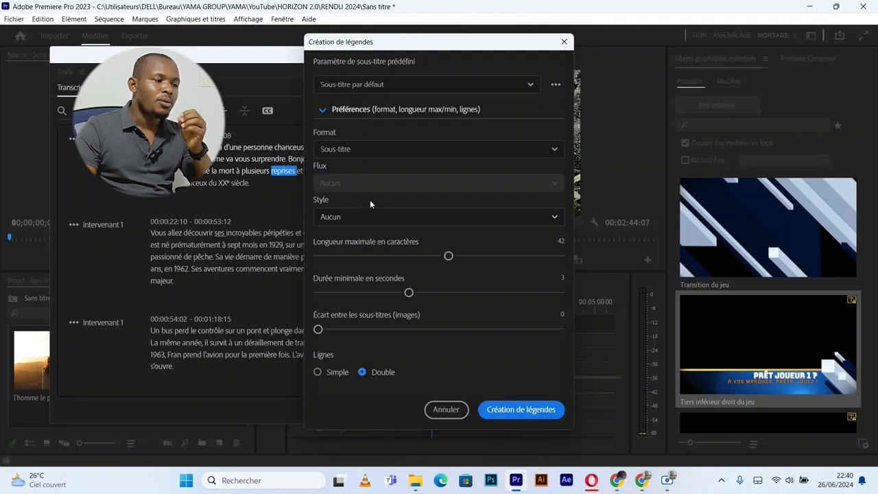
drag(448, 256, 318, 253)
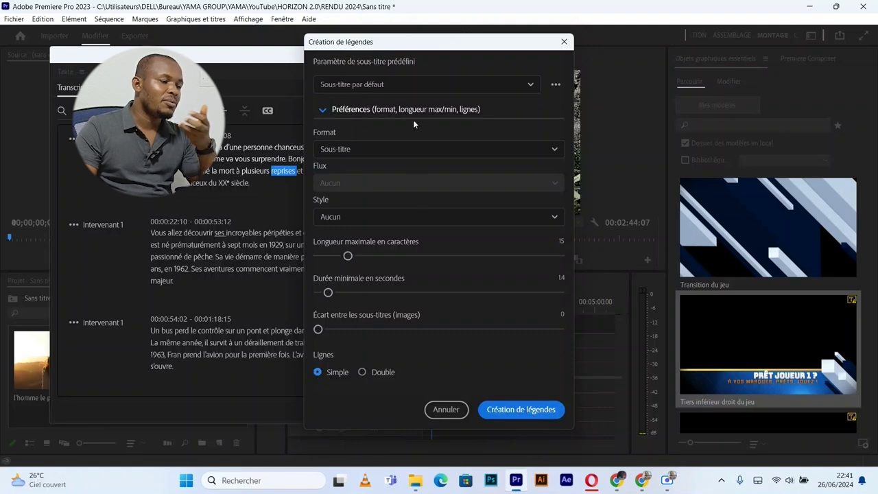
click(532, 410)
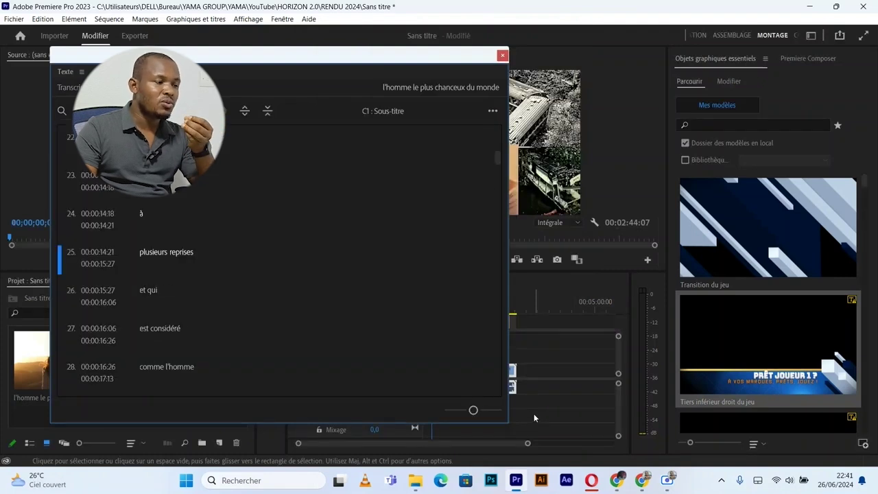
Step: Scroll the C1 subtitle list past 00:01:10 to entries like 'une hypothermie.'
scroll(383, 169, down, 2)
scroll(362, 301, down, 5)
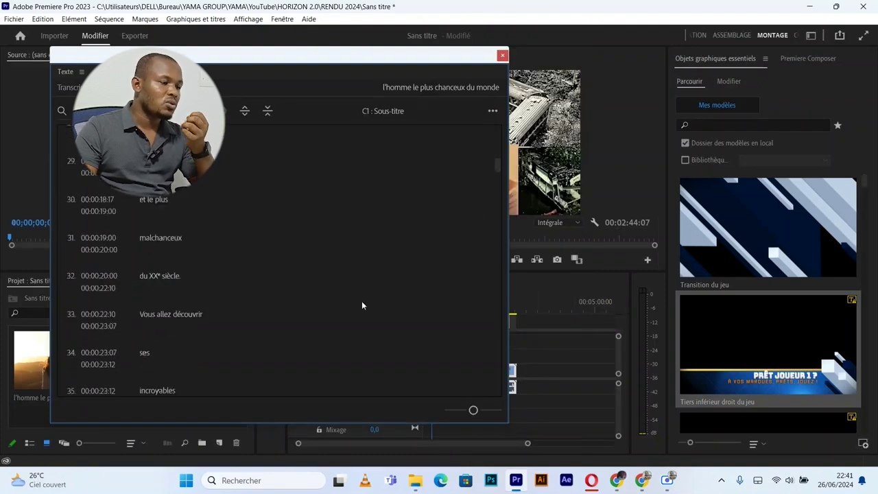
scroll(373, 324, down, 5)
scroll(385, 328, down, 5)
scroll(421, 244, down, 5)
scroll(421, 245, down, 5)
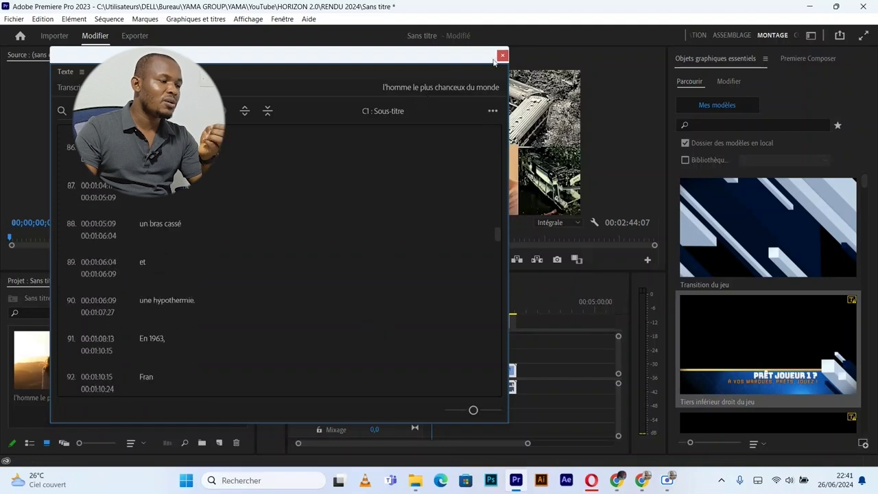
Step: Close the Texte panel and marquee-select every subtitle clip on track C1
click(502, 56)
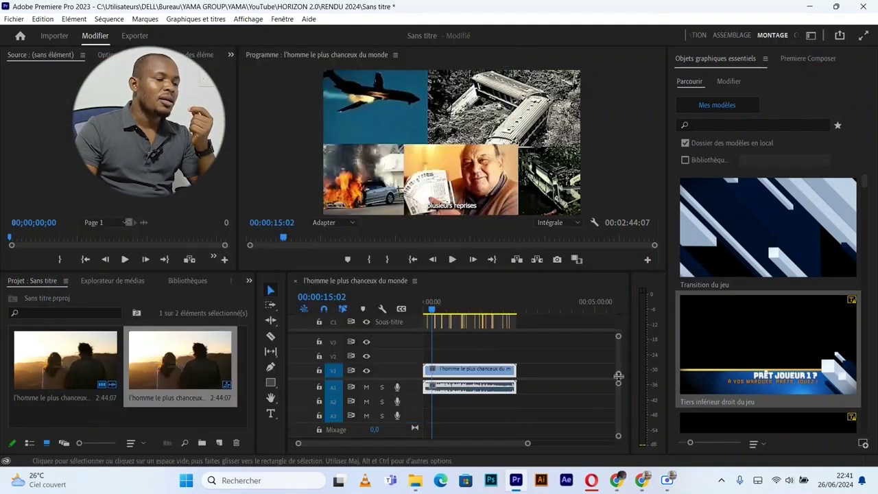
drag(618, 339, 618, 347)
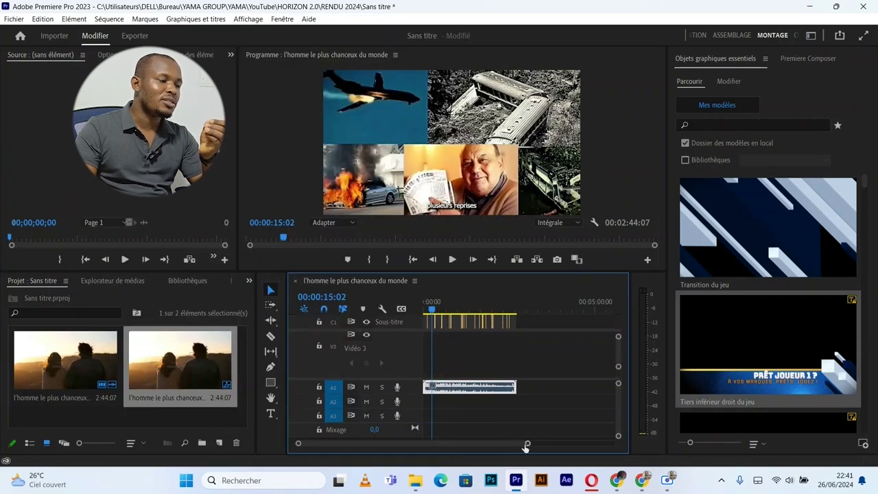
drag(528, 443, 396, 445)
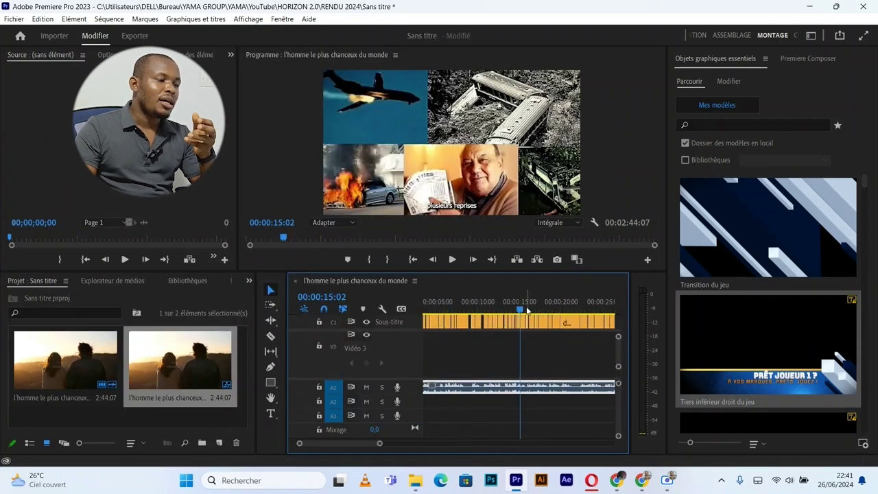
drag(522, 310, 492, 310)
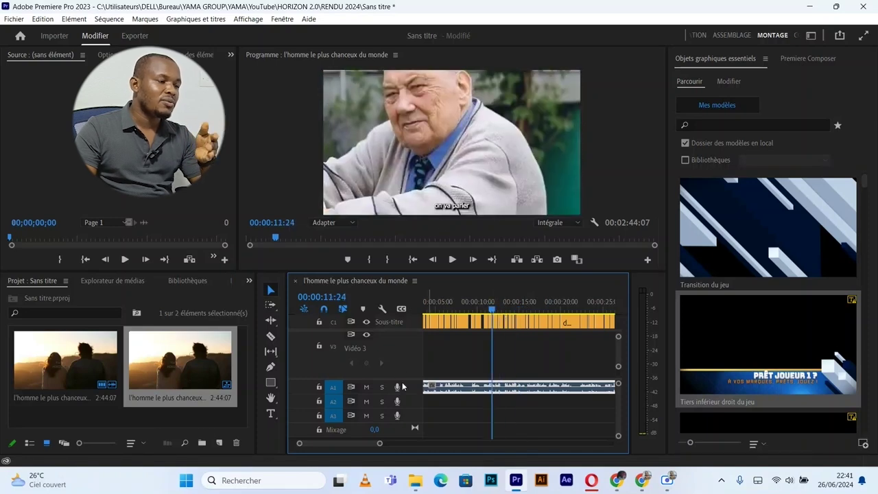
drag(379, 443, 496, 445)
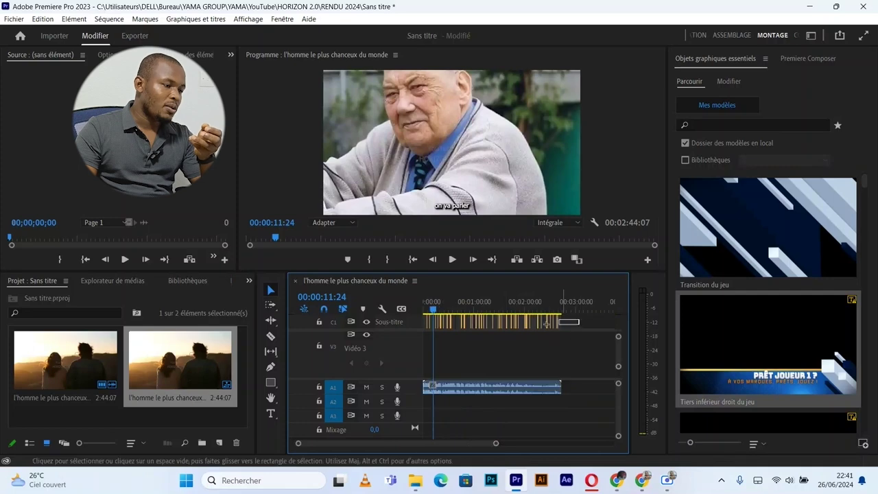
drag(558, 322, 428, 326)
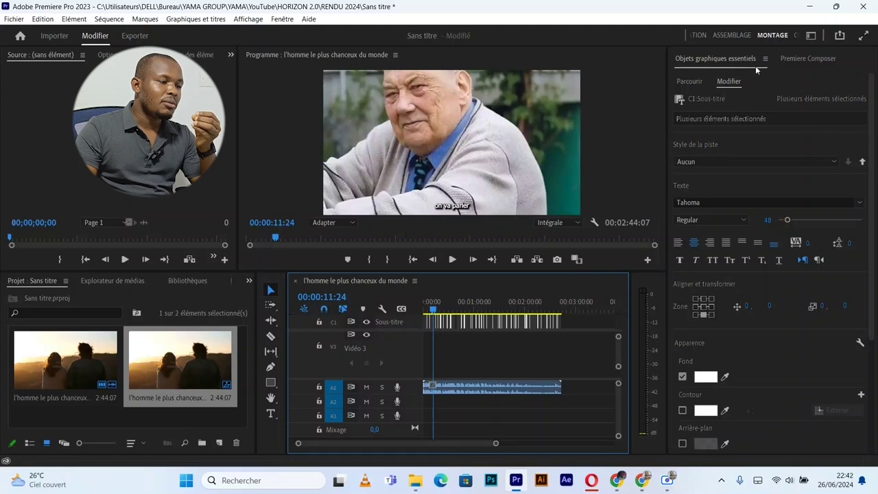
Step: Change the subtitle font from Tahoma to Montserrat ExtraBold at size 194
click(275, 19)
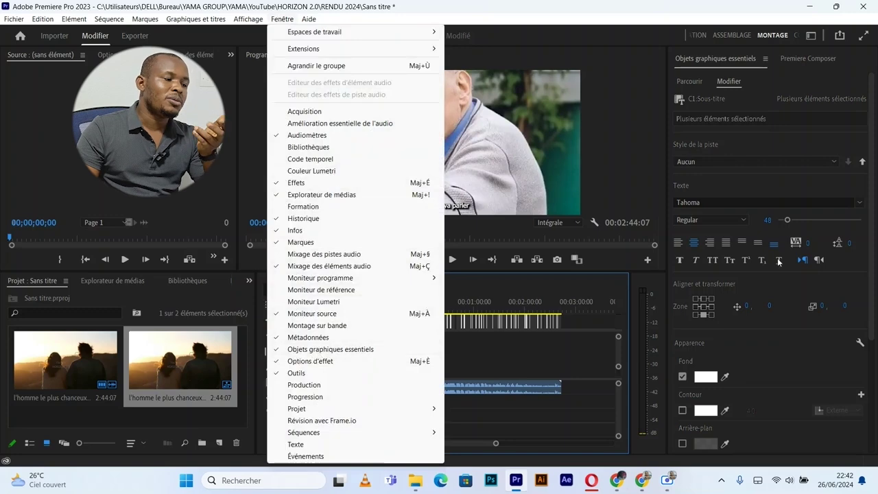
click(759, 333)
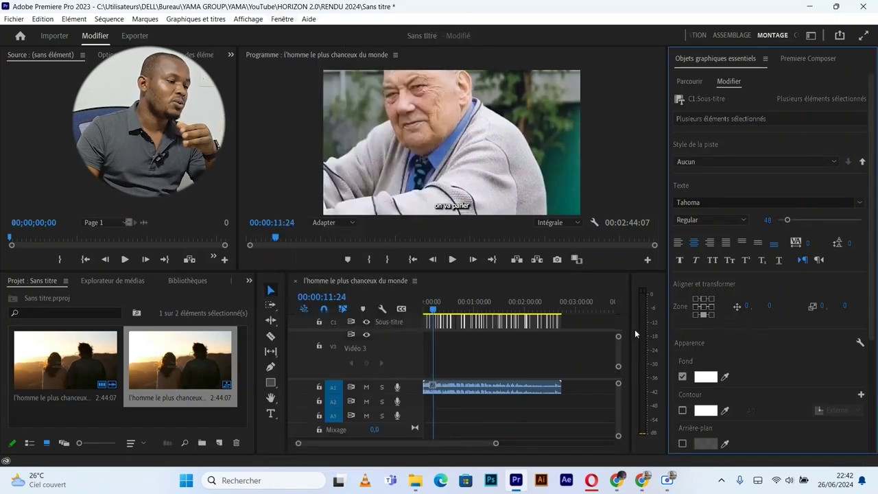
click(563, 320)
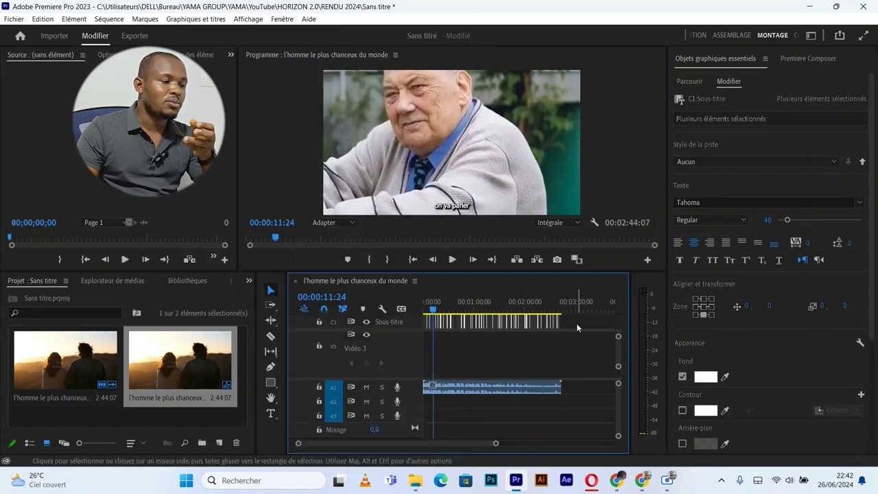
click(710, 202)
text(monts)
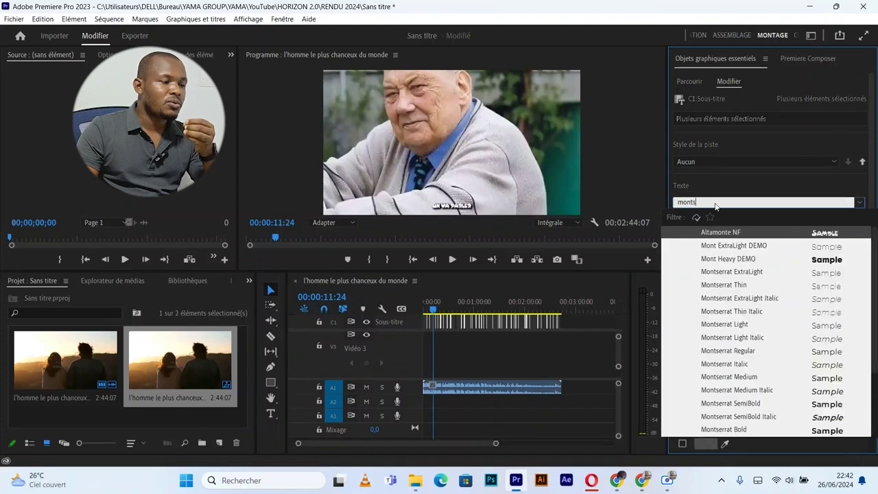
scroll(815, 432, down, 2)
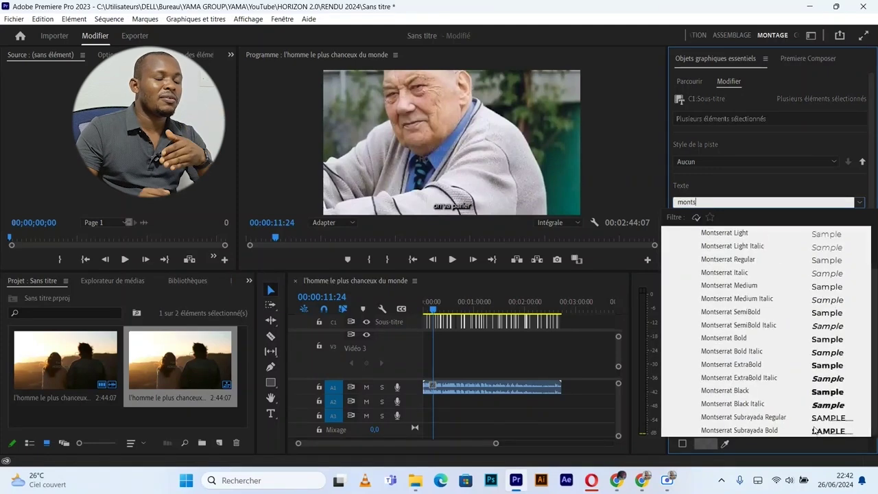
click(809, 371)
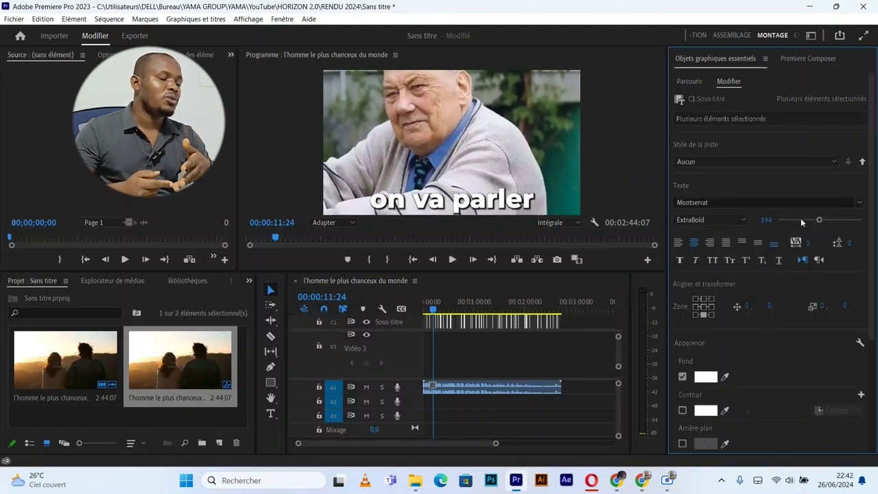
scroll(731, 384, down, 1)
Step: Try a yellow text fill and a red shadow colour on the subtitles
click(706, 341)
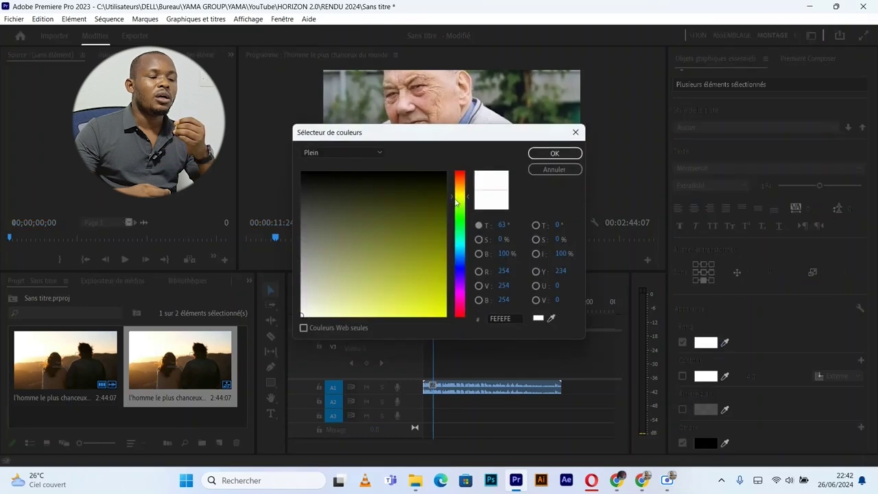
click(444, 304)
click(554, 153)
scroll(726, 406, down, 1)
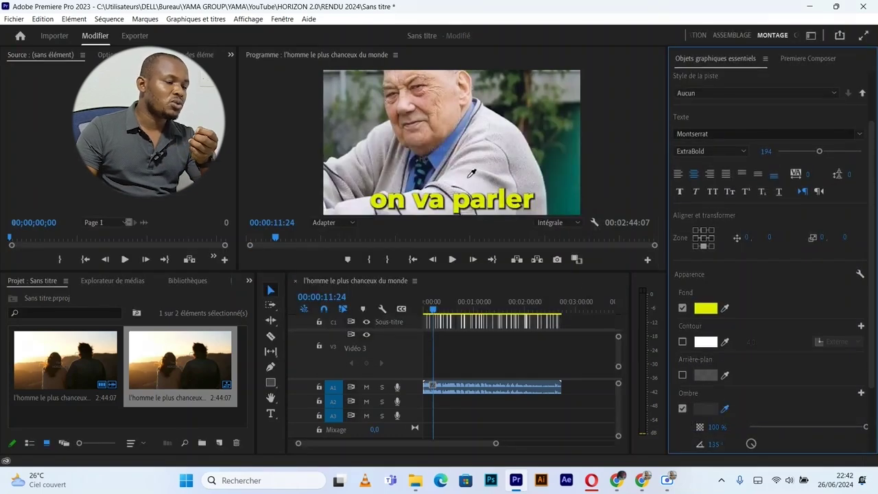
click(705, 409)
click(444, 295)
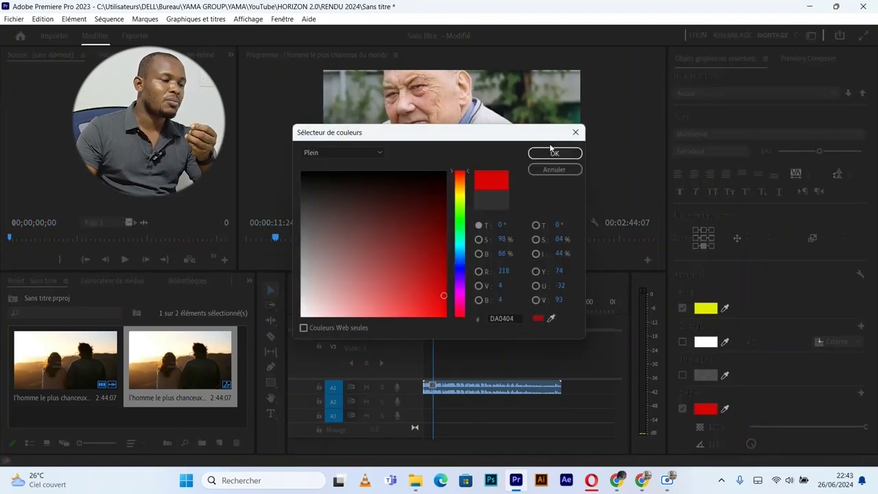
click(552, 152)
Step: Switch the subtitle fill to orange and the shadow colour to black
click(706, 308)
click(459, 185)
click(554, 153)
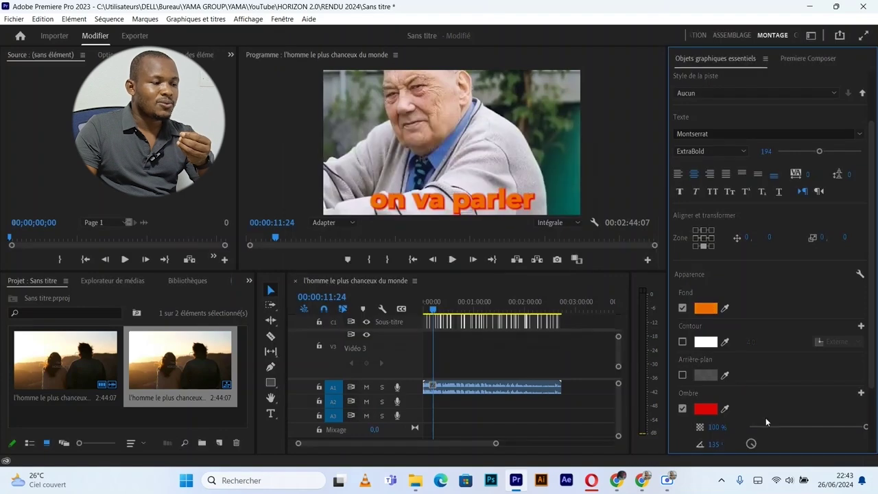
click(706, 408)
click(302, 316)
click(554, 153)
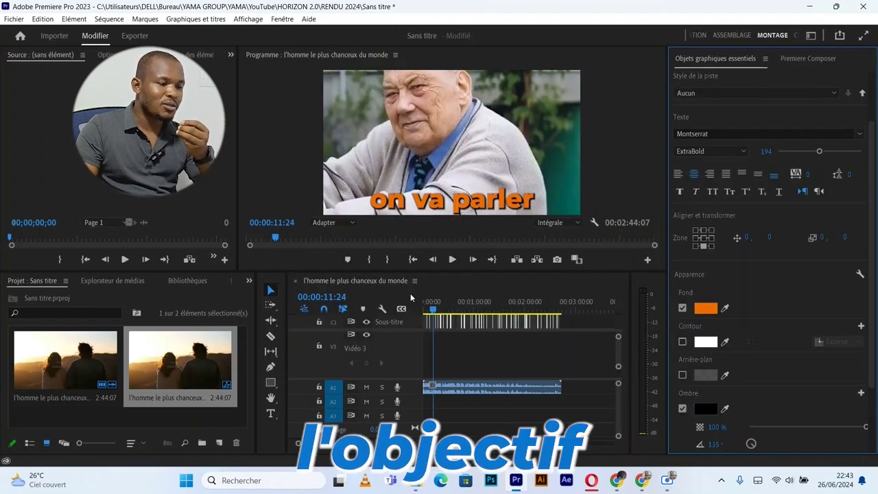
Step: Raise the subtitles to Y offset -14, leave the background off, and remove the shadow
mouse_move(770, 237)
mouse_down()
mouse_move(797, 238)
mouse_move(767, 239)
mouse_up()
scroll(778, 329, down, 2)
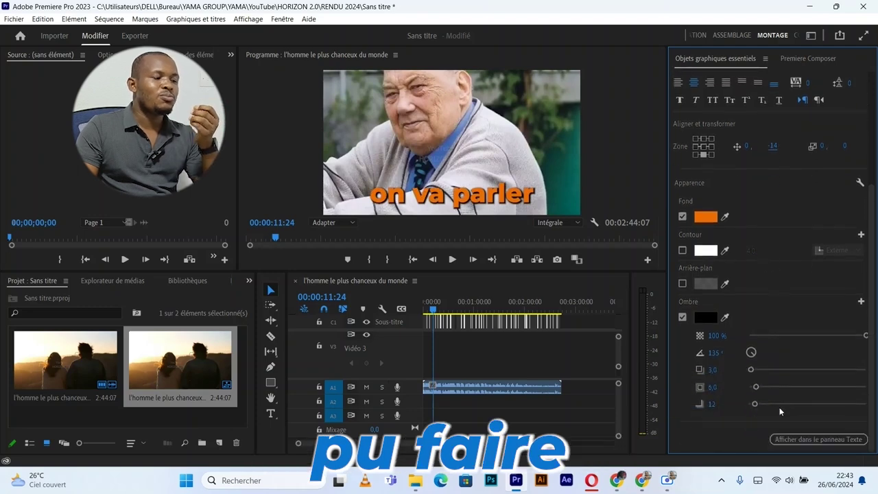
click(683, 283)
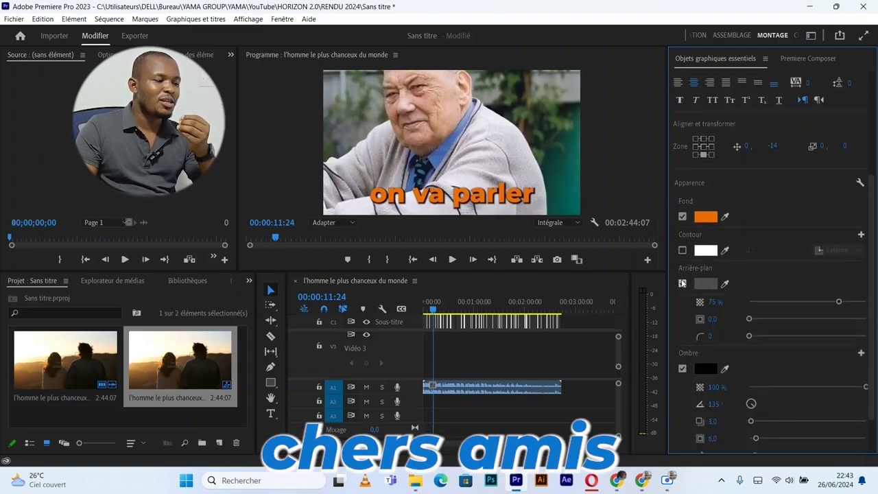
click(683, 283)
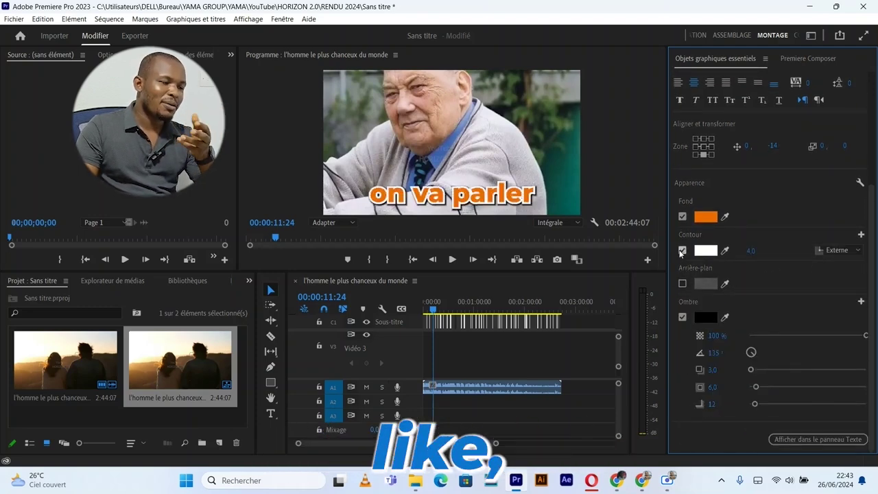
click(682, 318)
scroll(733, 267, up, 2)
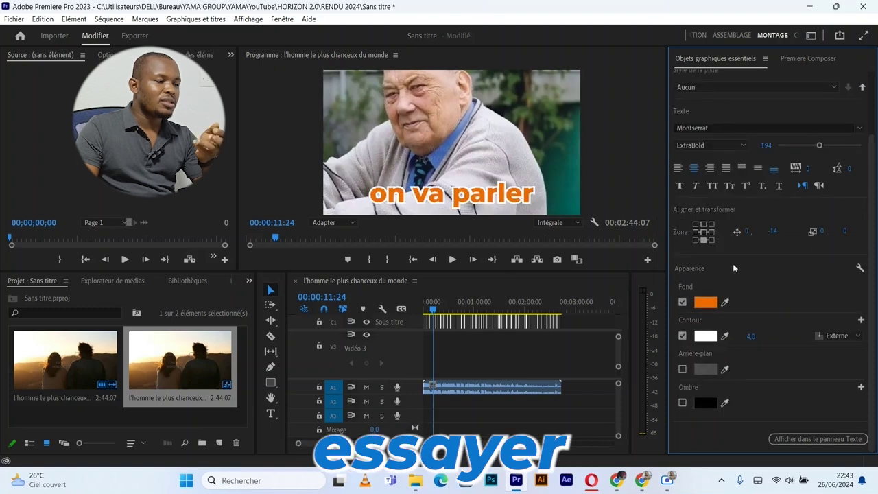
Step: Play from the sequence start, showing orange outlined subtitles like 'vous parlera'
drag(436, 311, 425, 311)
key(space)
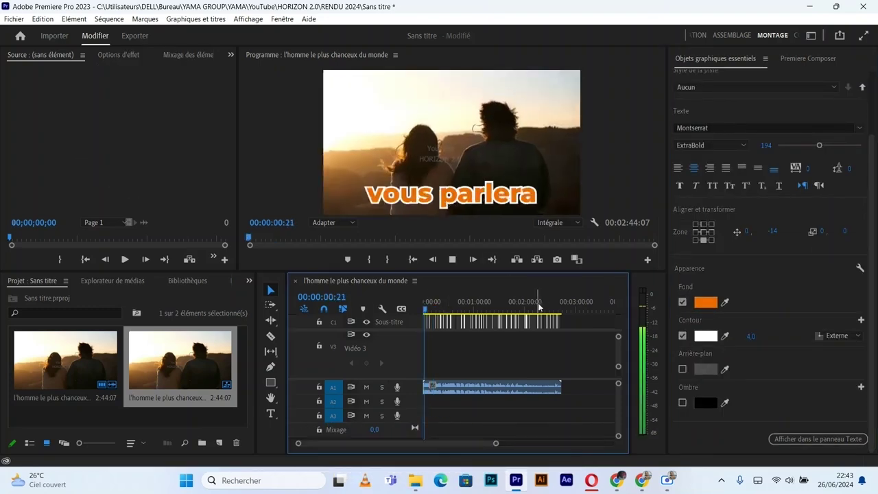